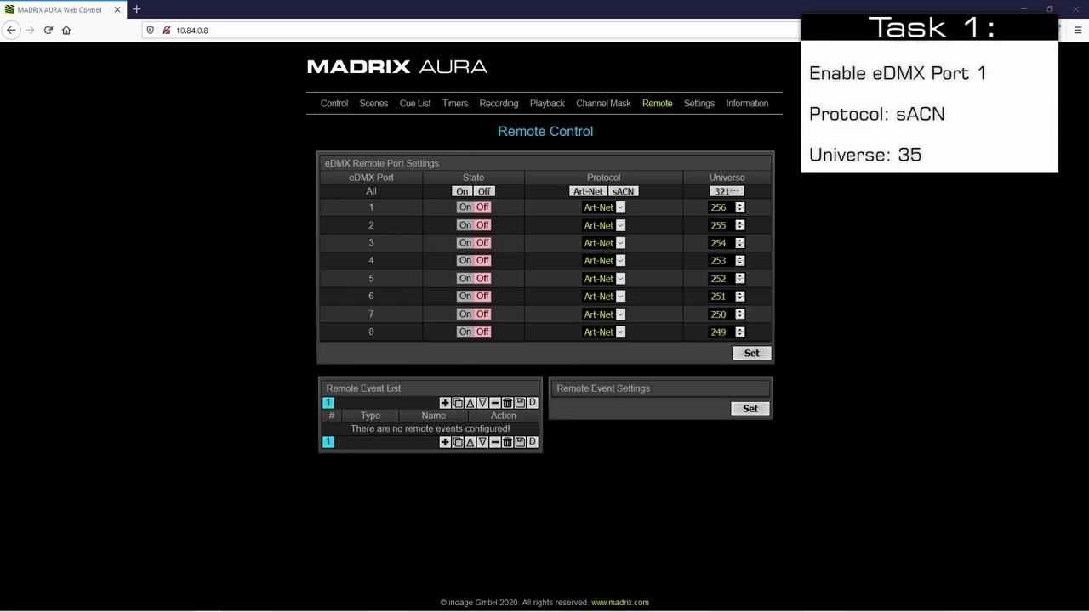
Switch eDMX port 1 on with the sACN protocol on universe 35, and apply it
{"action": "left_click", "coordinate": [465, 211]}
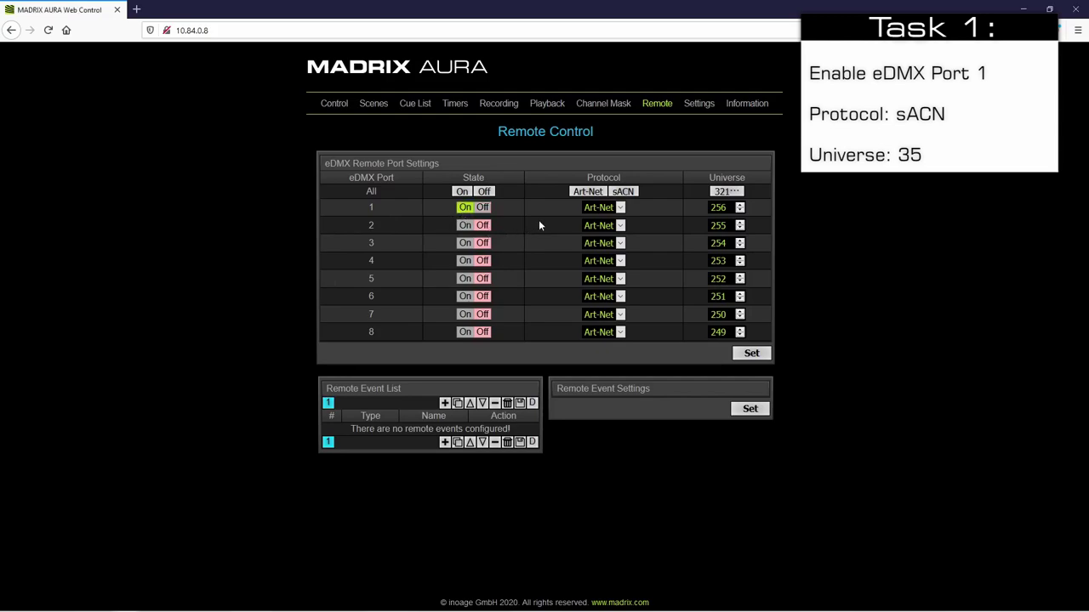
{"action": "left_click", "coordinate": [610, 215]}
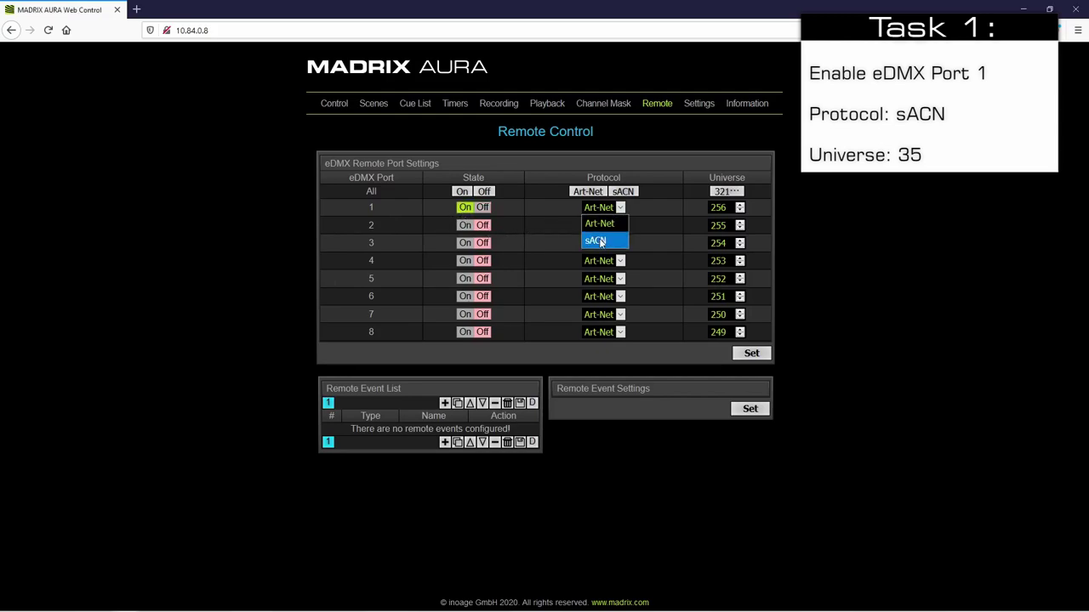
{"action": "left_click", "coordinate": [605, 241]}
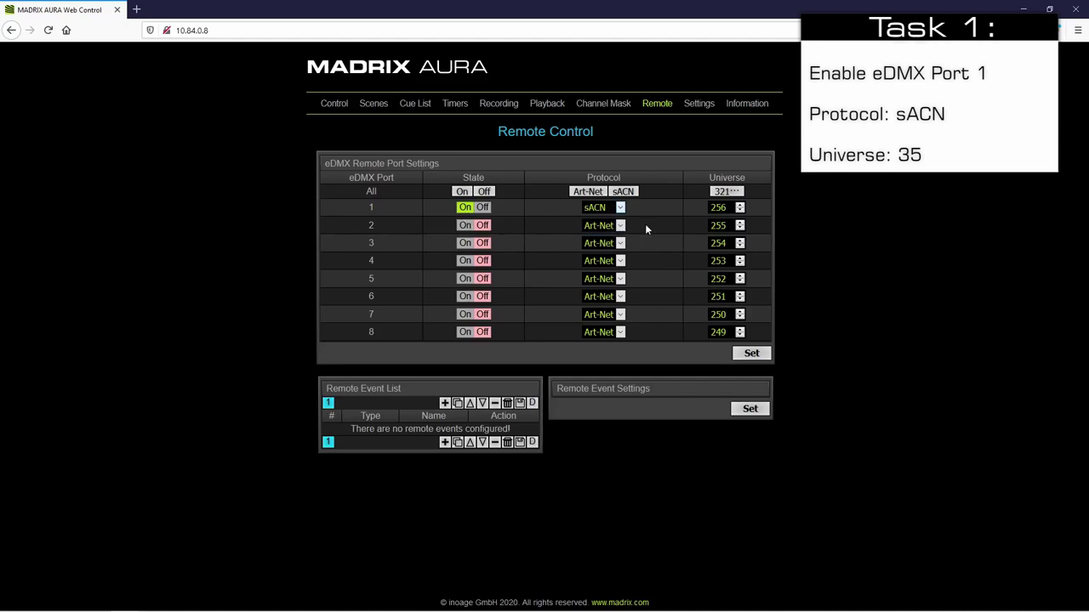
{"action": "left_click_drag", "start_coordinate": [729, 207], "coordinate": [710, 207]}
{"action": "type", "text": "35"}
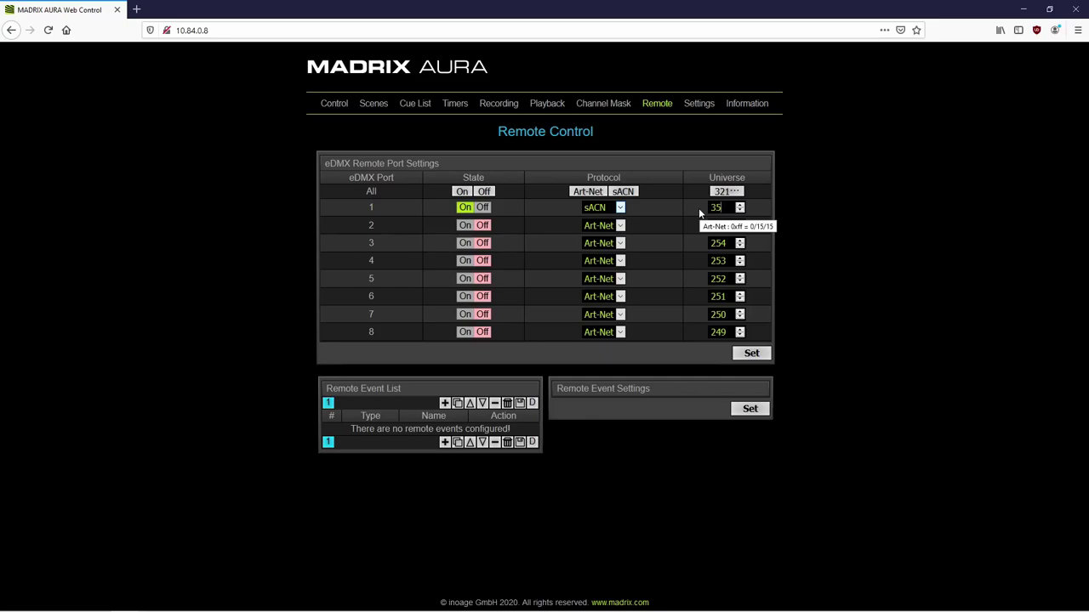
{"action": "left_click", "coordinate": [752, 361]}
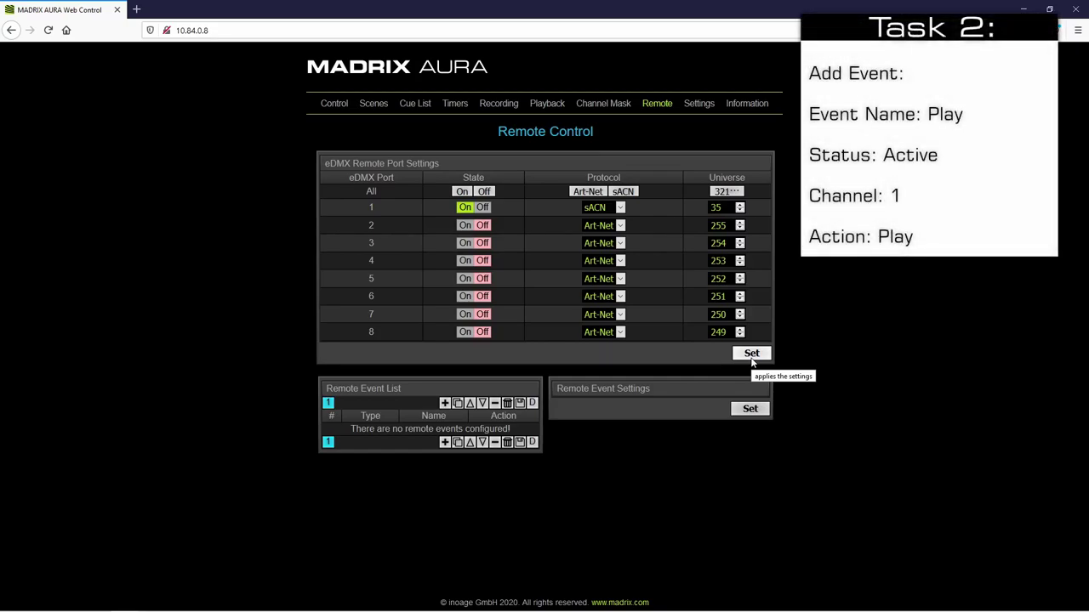
Add an active remote event named 'Play' with the Play action, and save it
{"action": "left_click", "coordinate": [444, 403]}
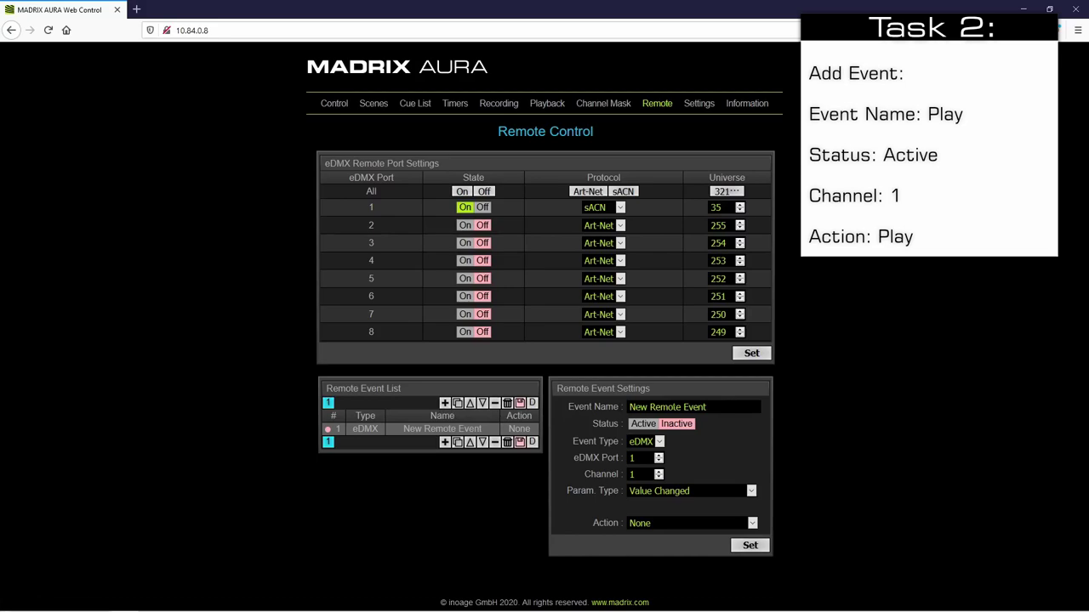
{"action": "left_click_drag", "start_coordinate": [708, 407], "coordinate": [628, 407]}
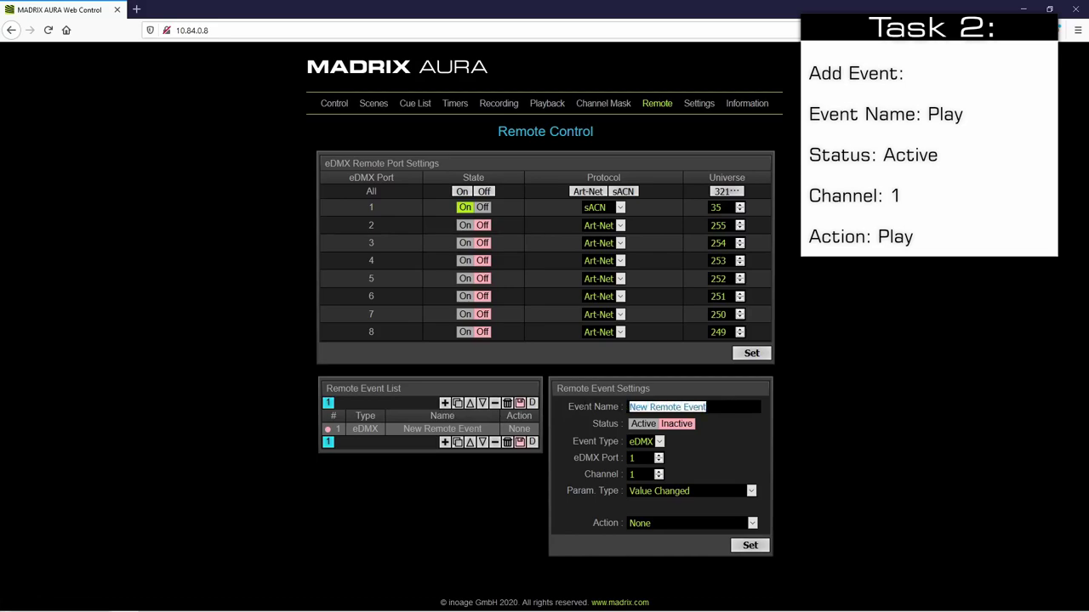
{"action": "type", "text": "Play"}
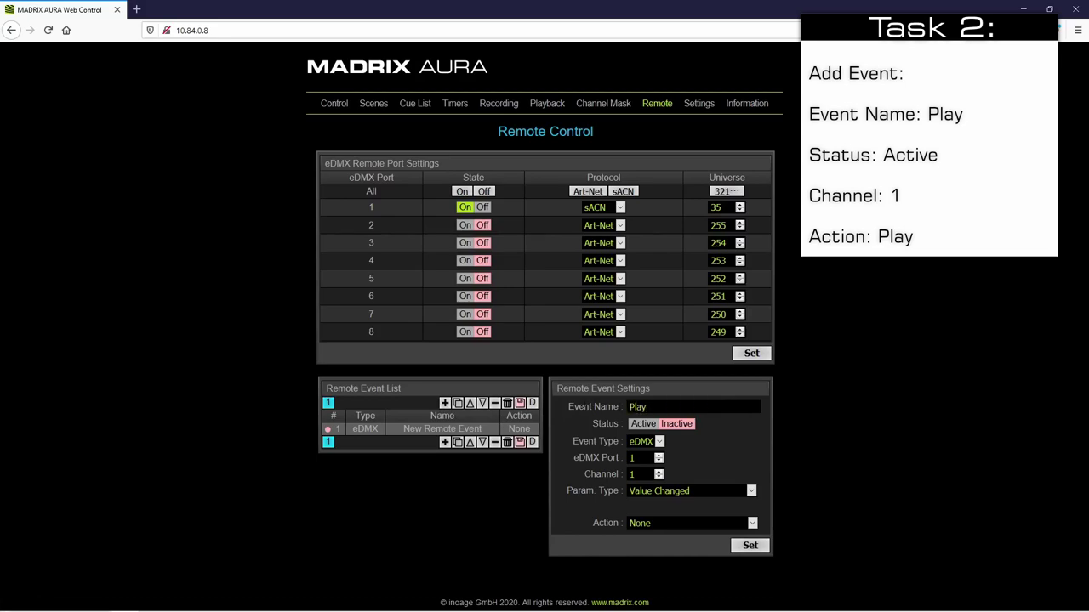
{"action": "left_click", "coordinate": [634, 428]}
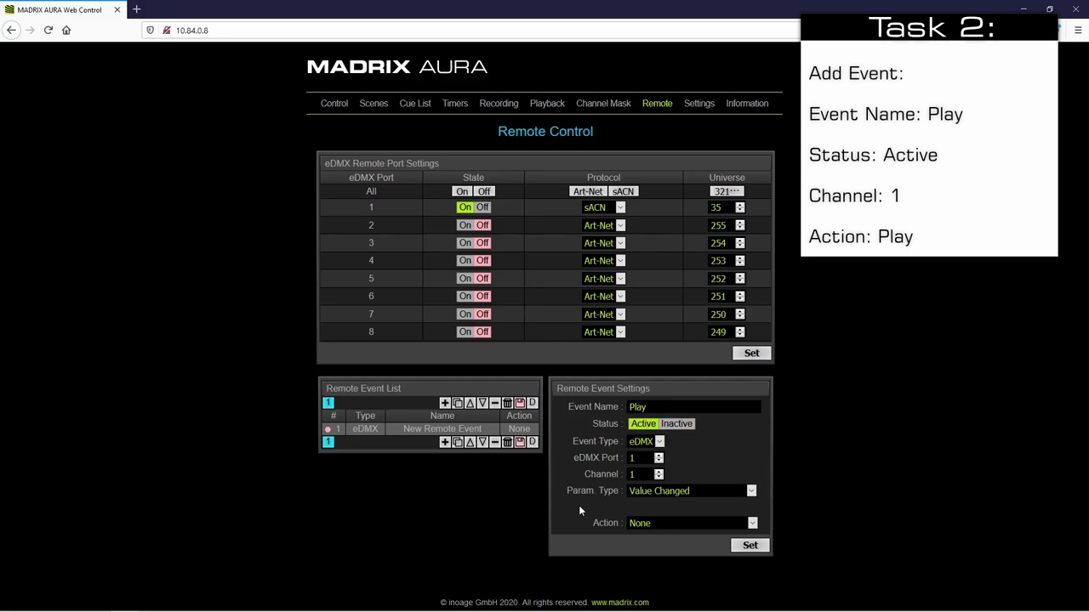
{"action": "left_click", "coordinate": [655, 521]}
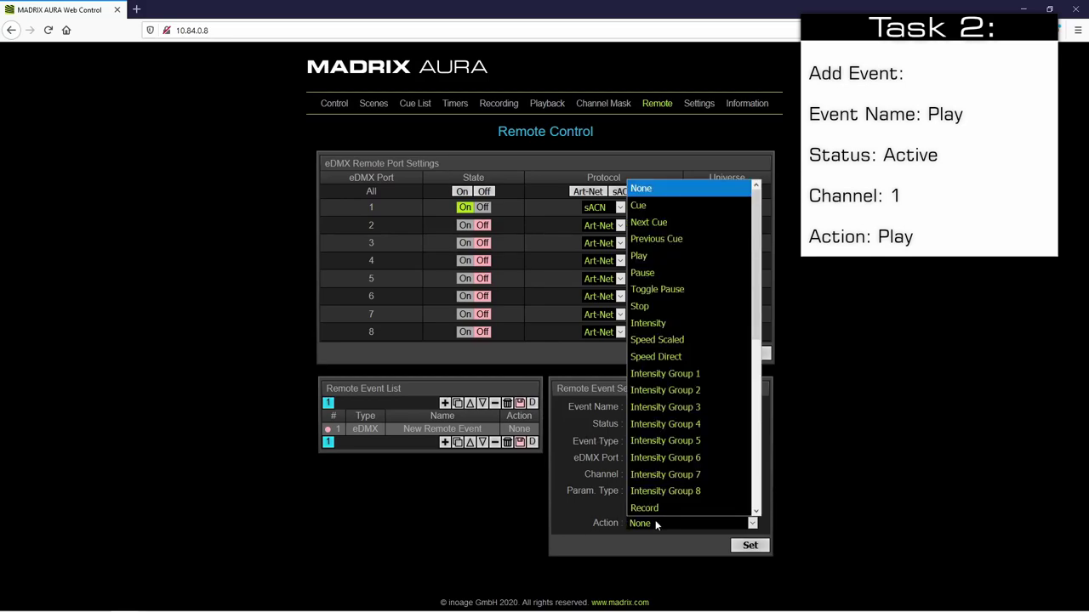
{"action": "left_click", "coordinate": [649, 257]}
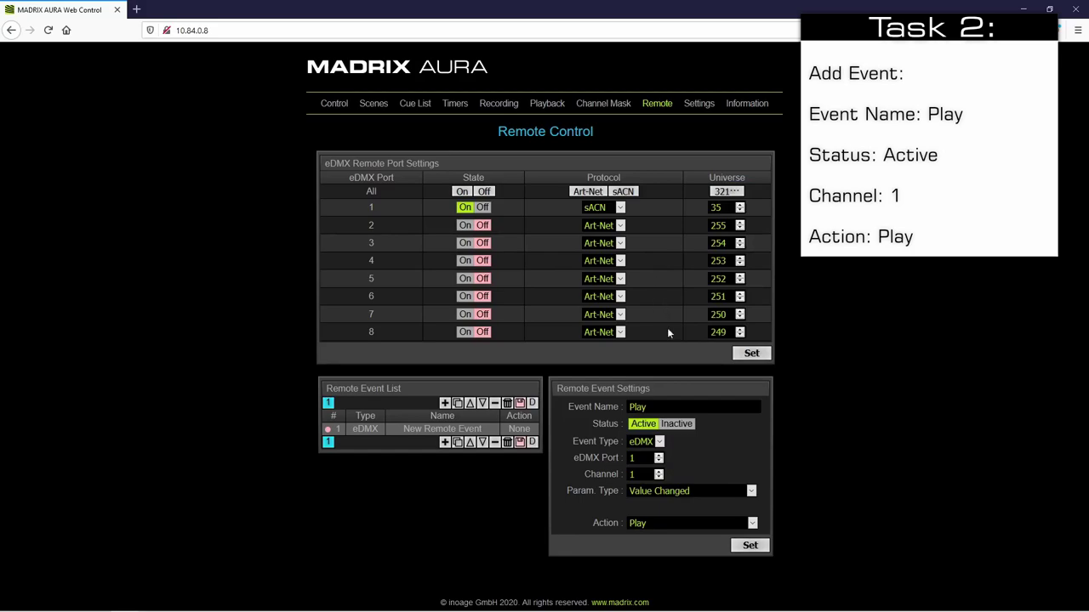
{"action": "left_click", "coordinate": [749, 546]}
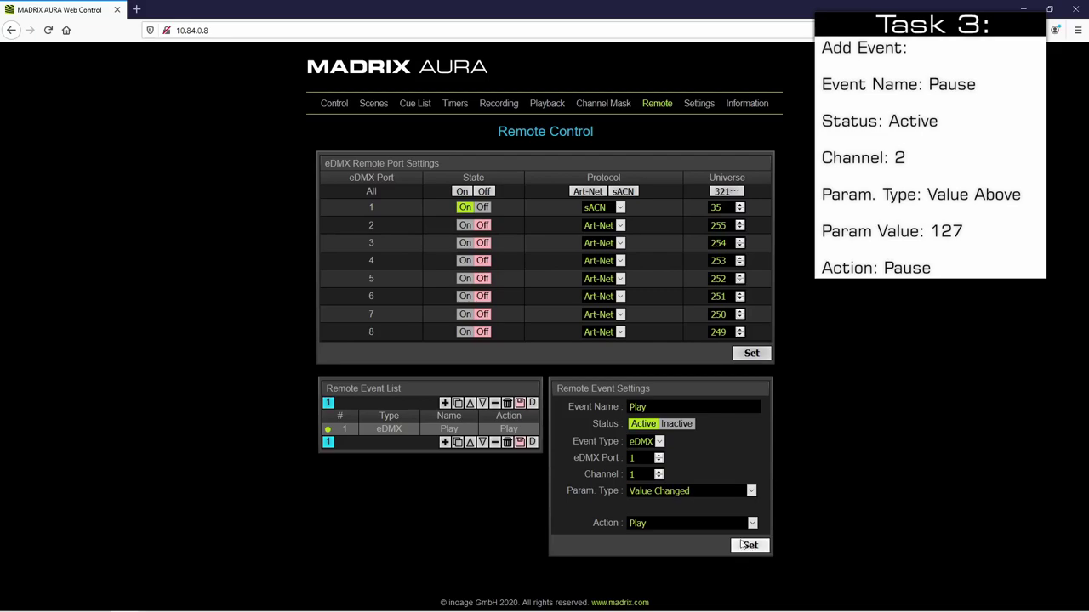
Add a second remote event named 'Pause' and make it active
{"action": "left_click", "coordinate": [442, 443]}
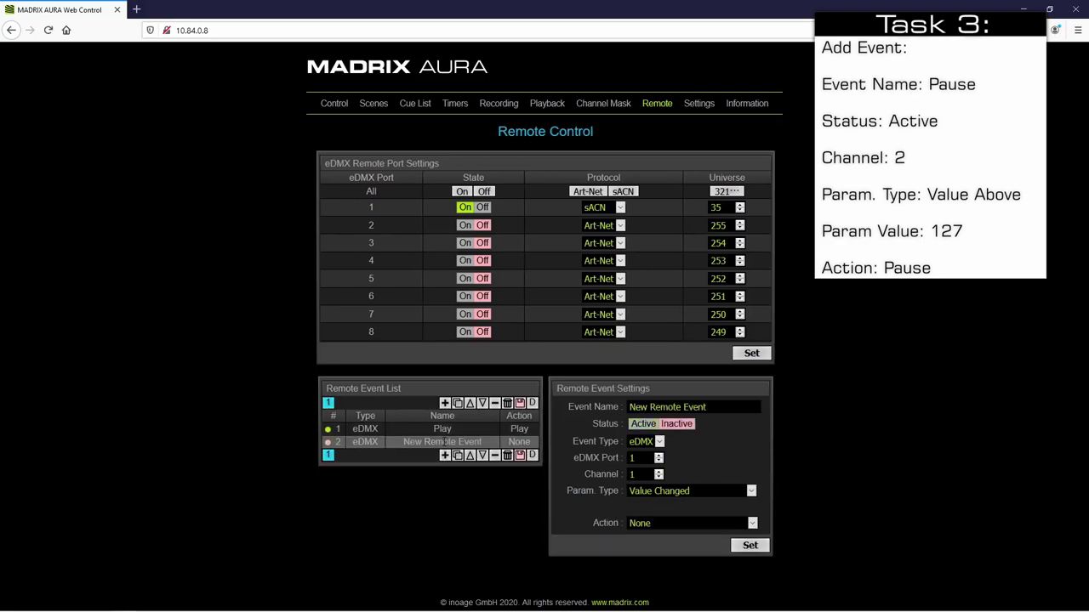
{"action": "triple_click", "coordinate": [668, 406]}
{"action": "type", "text": "Pause"}
{"action": "left_click", "coordinate": [636, 432]}
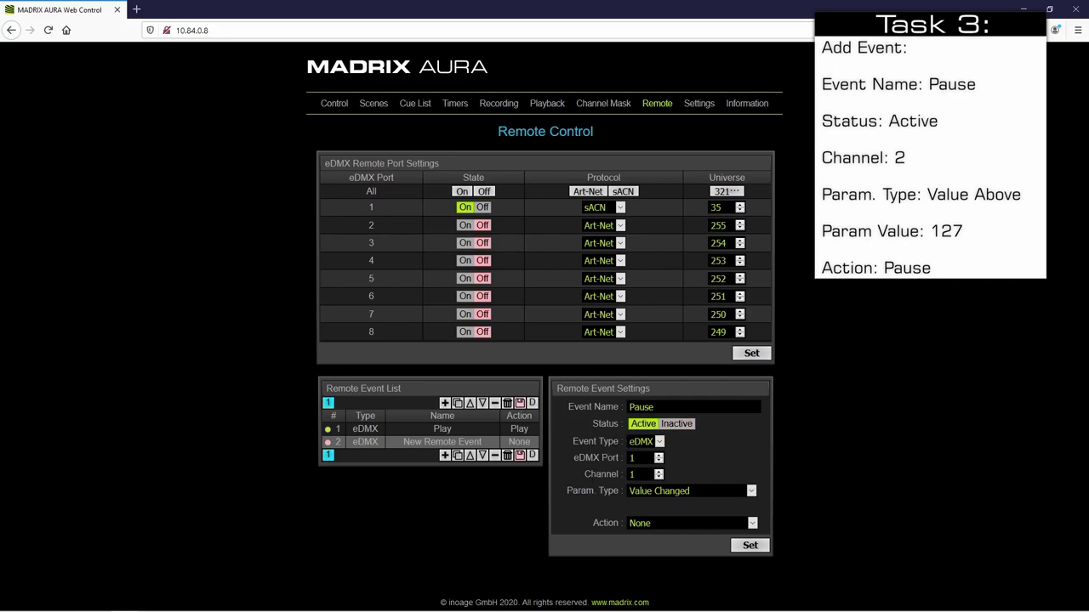
Give the Pause event channel 2, Value Above 127 and action Pause, then save it
{"action": "left_click", "coordinate": [659, 473]}
{"action": "left_click", "coordinate": [751, 492]}
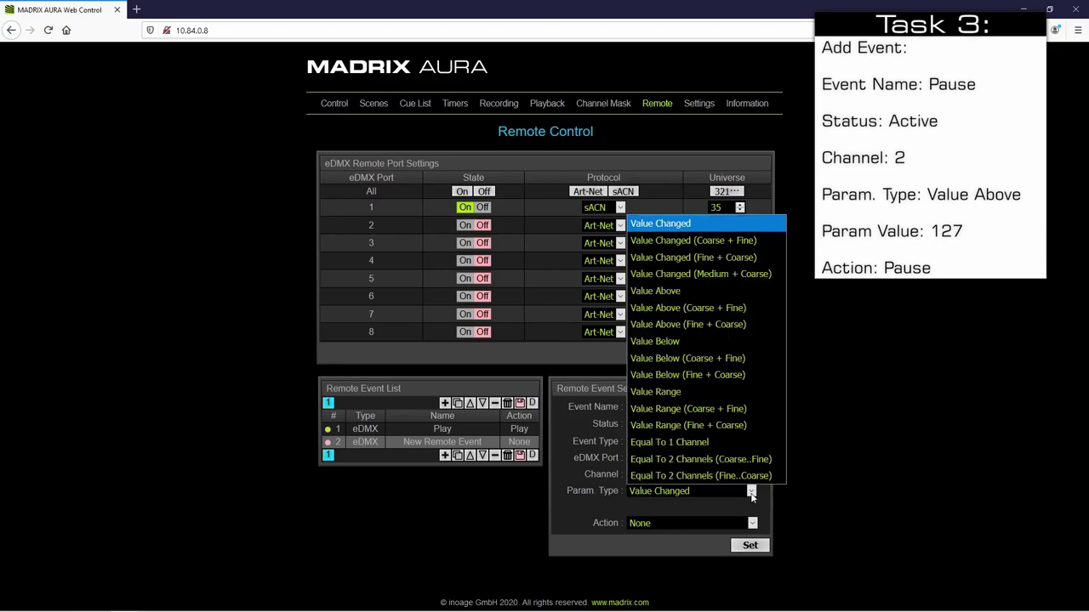
{"action": "left_click", "coordinate": [669, 291]}
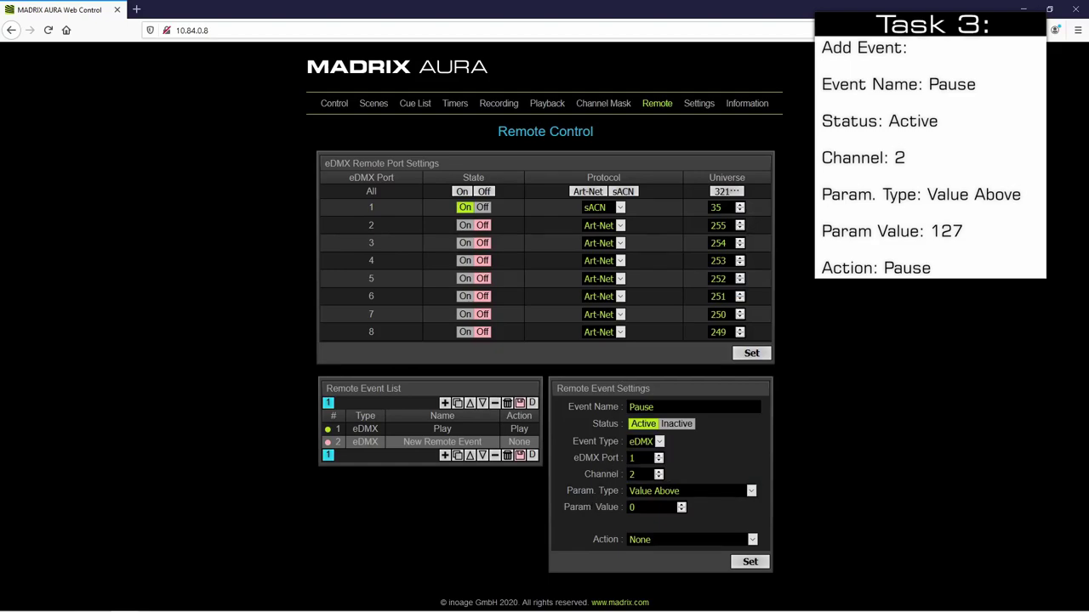
{"action": "double_click", "coordinate": [632, 506]}
{"action": "type", "text": "127"}
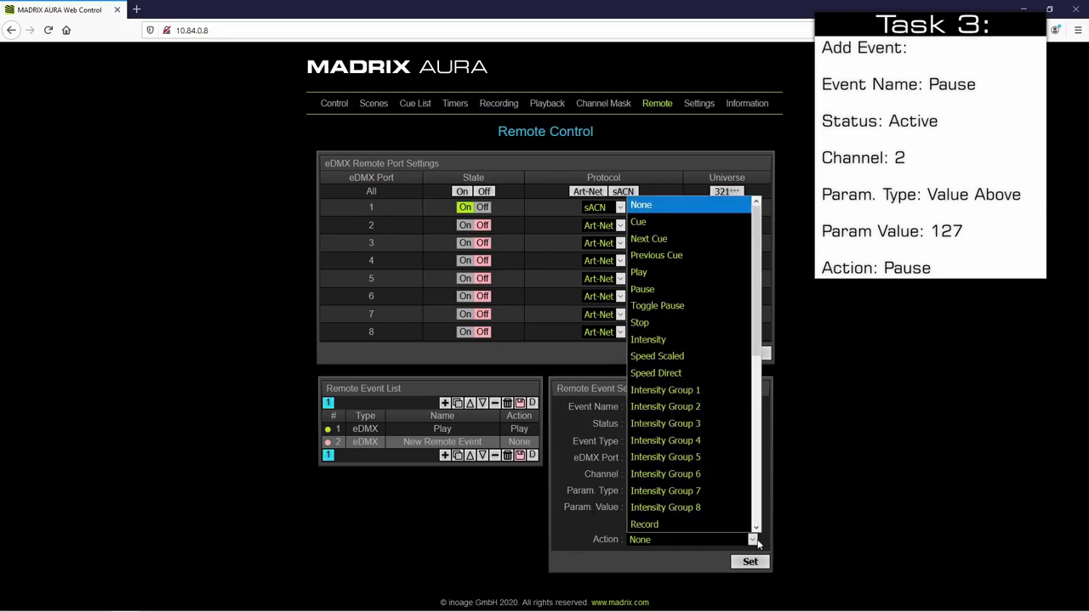
{"action": "left_click", "coordinate": [660, 291]}
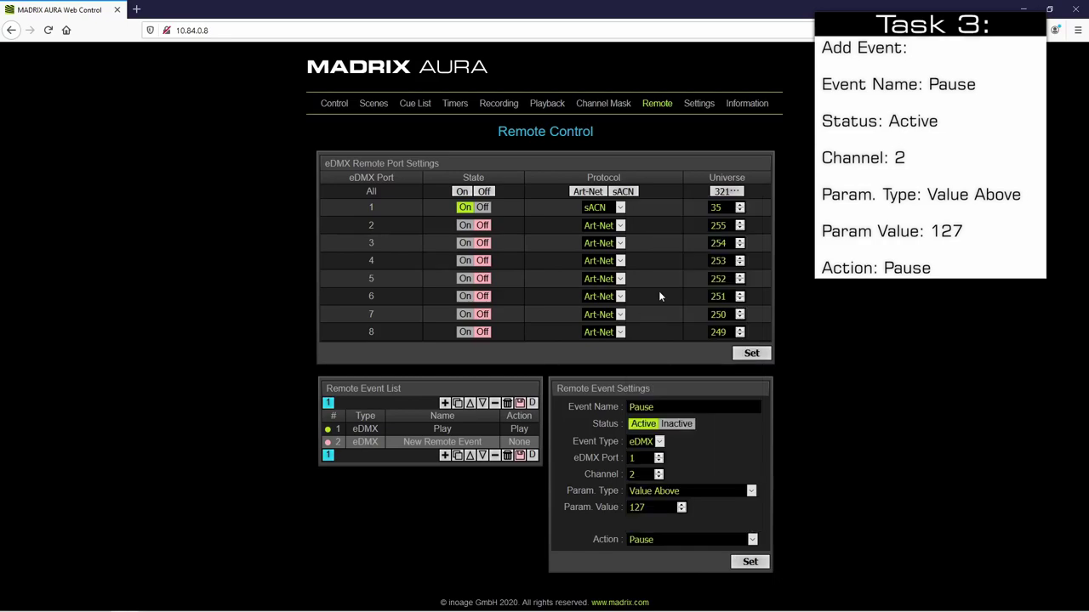
{"action": "left_click", "coordinate": [748, 562]}
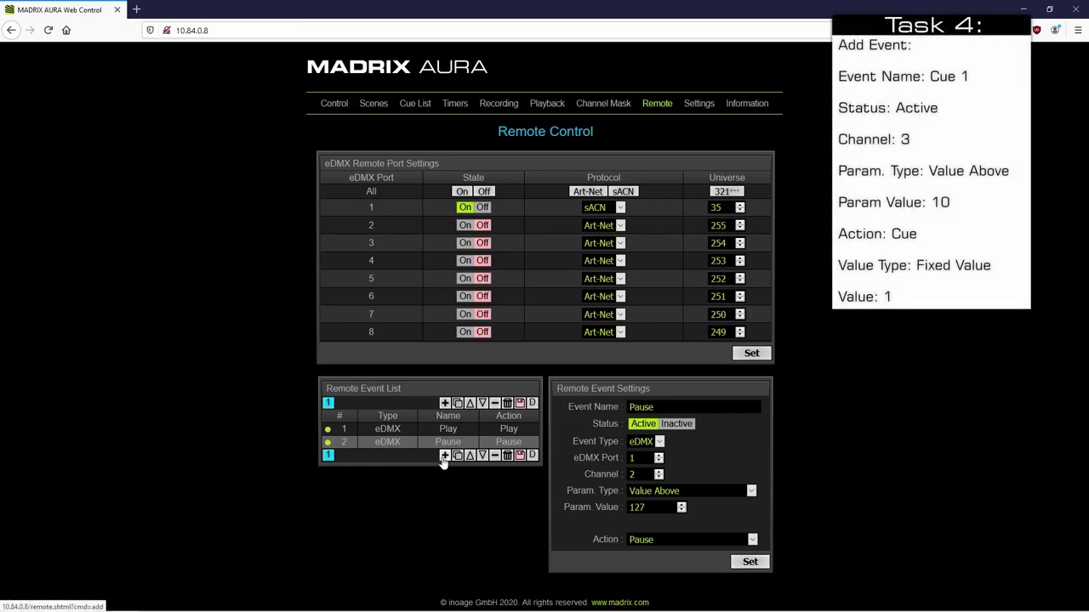
Add a third remote event named 'Cue 1' and make it active
{"action": "left_click", "coordinate": [444, 455]}
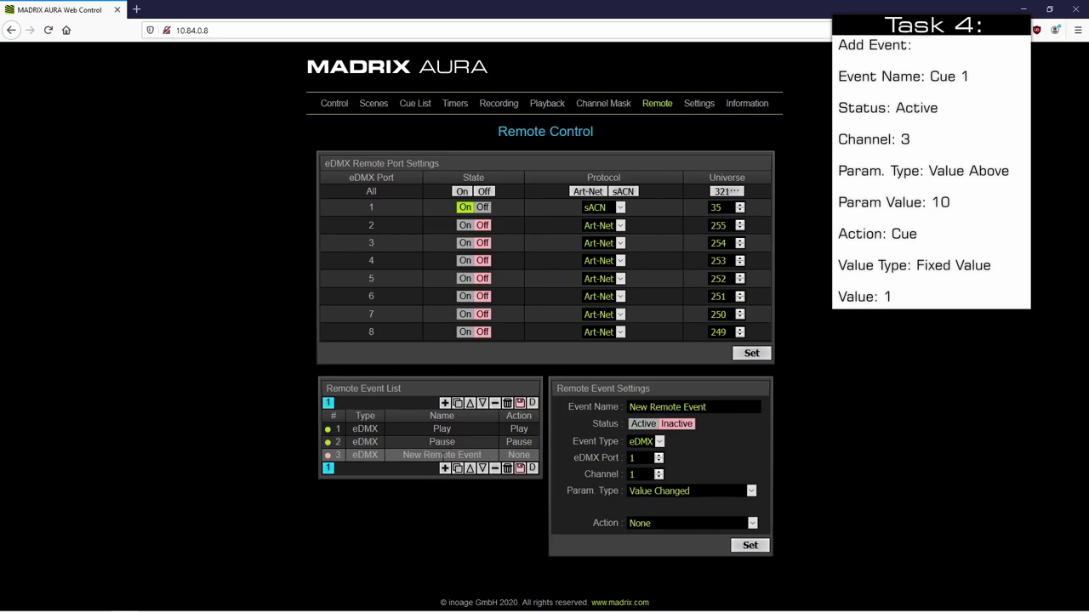
{"action": "triple_click", "coordinate": [629, 406]}
{"action": "type", "text": "Cue 1"}
{"action": "left_click", "coordinate": [634, 425]}
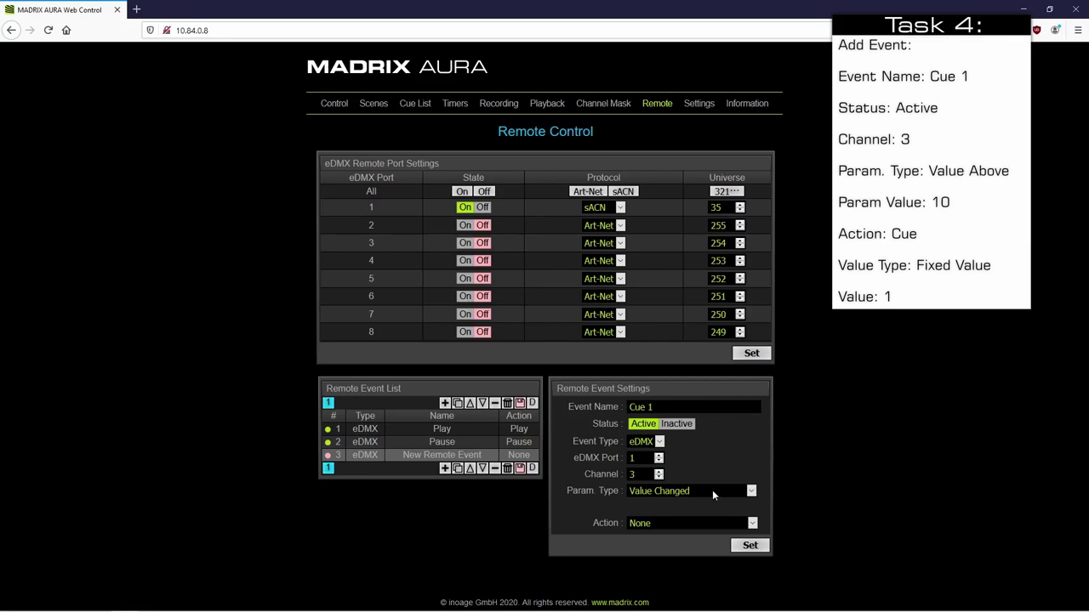
Make the Cue 1 event trigger on Value Above 10
{"action": "left_click", "coordinate": [750, 491]}
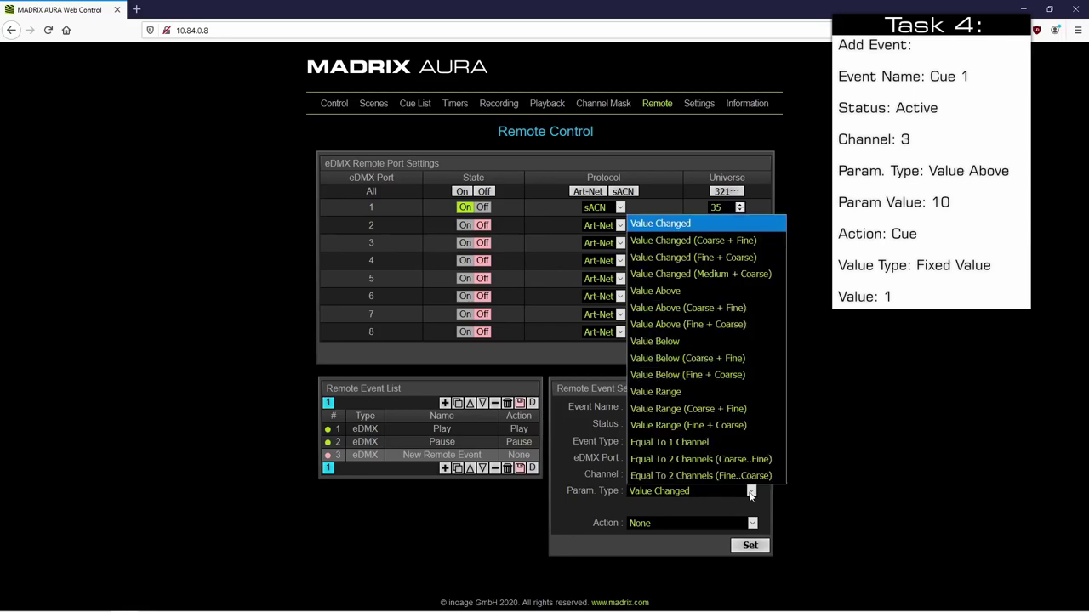
{"action": "left_click", "coordinate": [655, 292]}
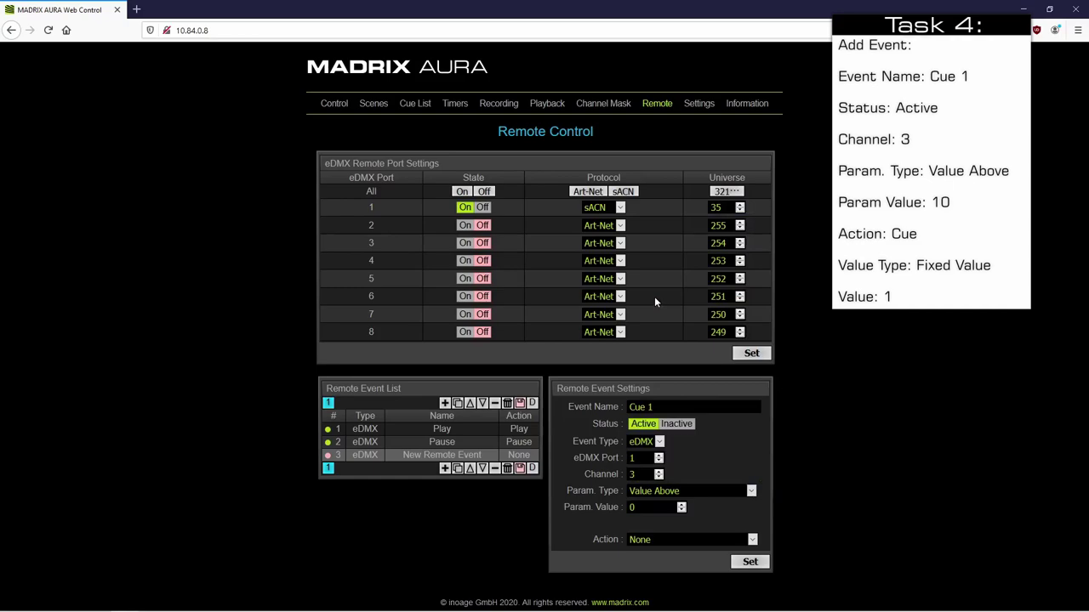
{"action": "double_click", "coordinate": [632, 507]}
{"action": "type", "text": "10"}
Set the Cue 1 event's action to Cue with fixed value 1, and apply it
{"action": "left_click", "coordinate": [656, 548]}
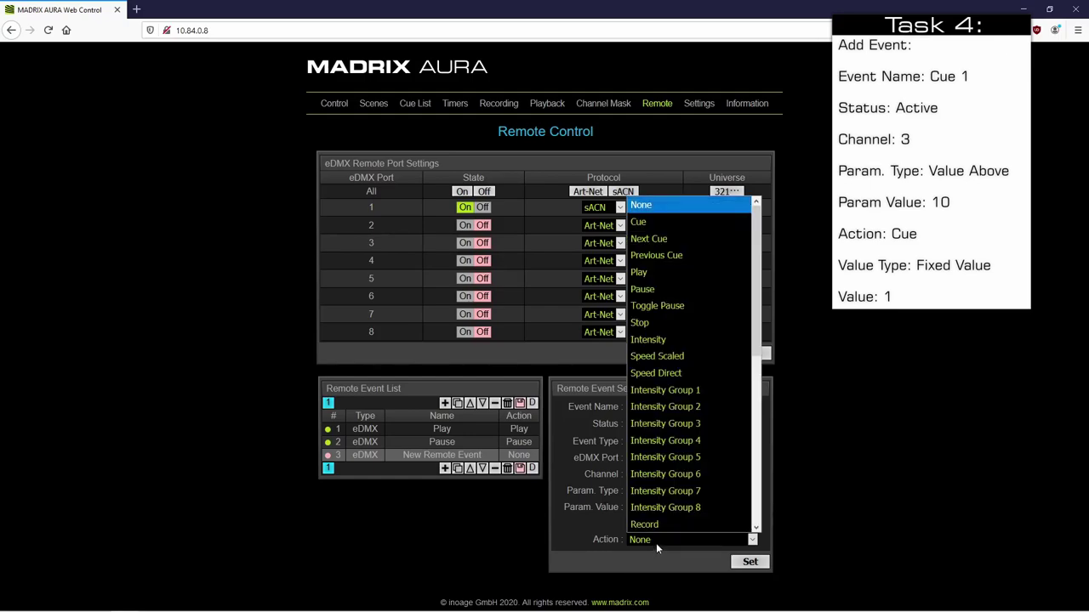
{"action": "left_click", "coordinate": [642, 226]}
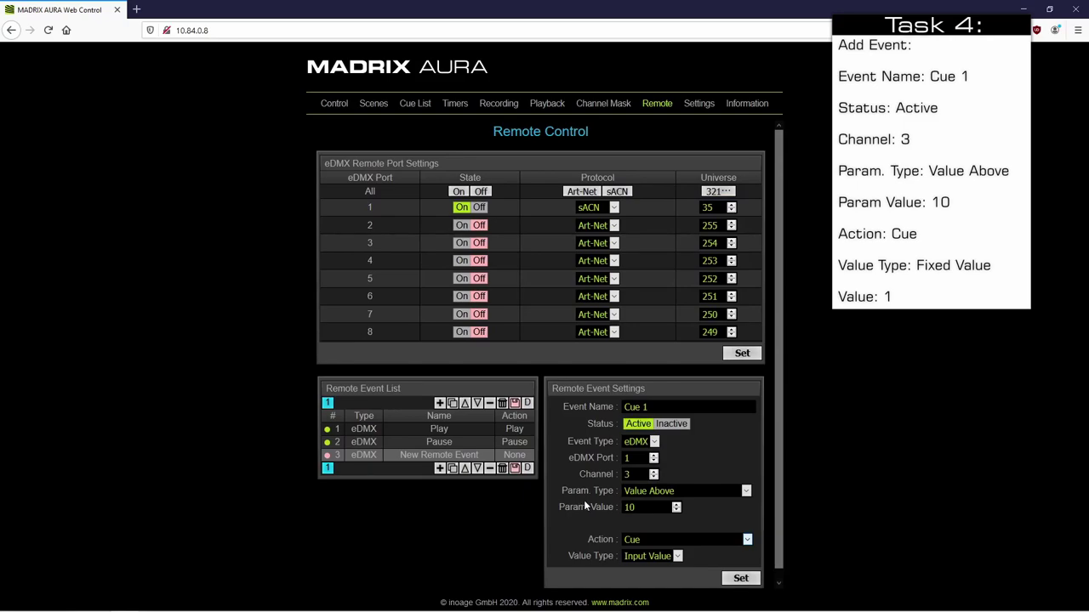
{"action": "left_click", "coordinate": [647, 556]}
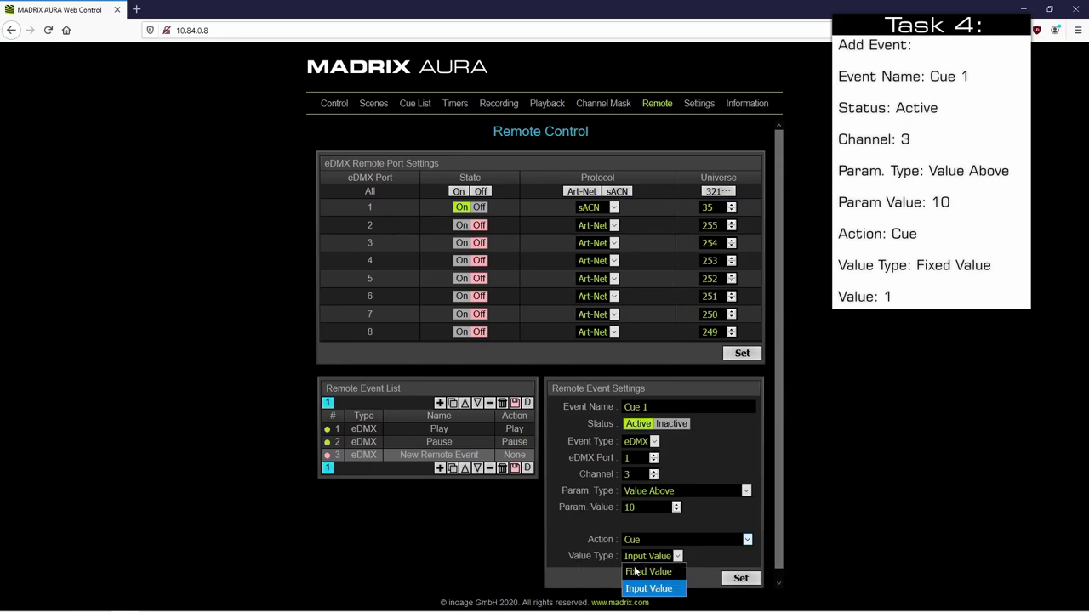
{"action": "left_click", "coordinate": [649, 570]}
{"action": "double_click", "coordinate": [627, 573]}
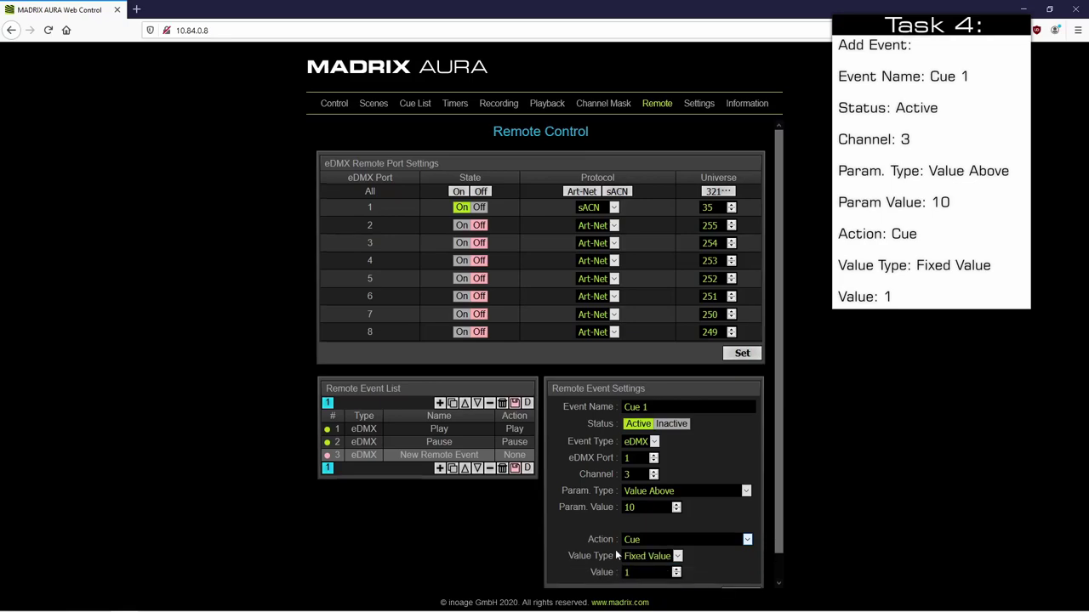
{"action": "scroll", "coordinate": [615, 552], "scroll_direction": "down", "scroll_amount": 1}
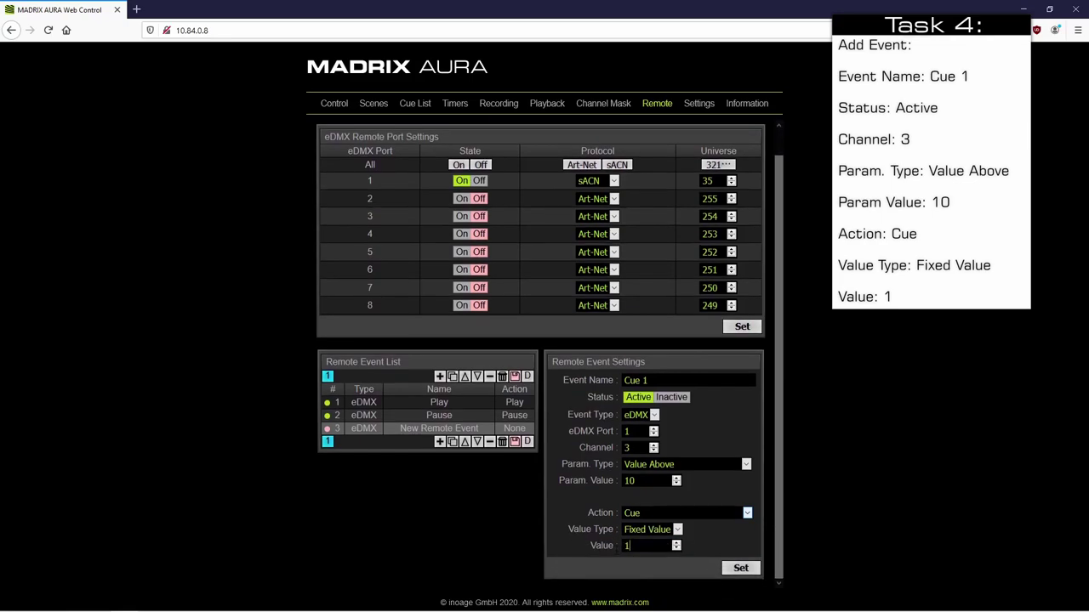
{"action": "left_click", "coordinate": [739, 568]}
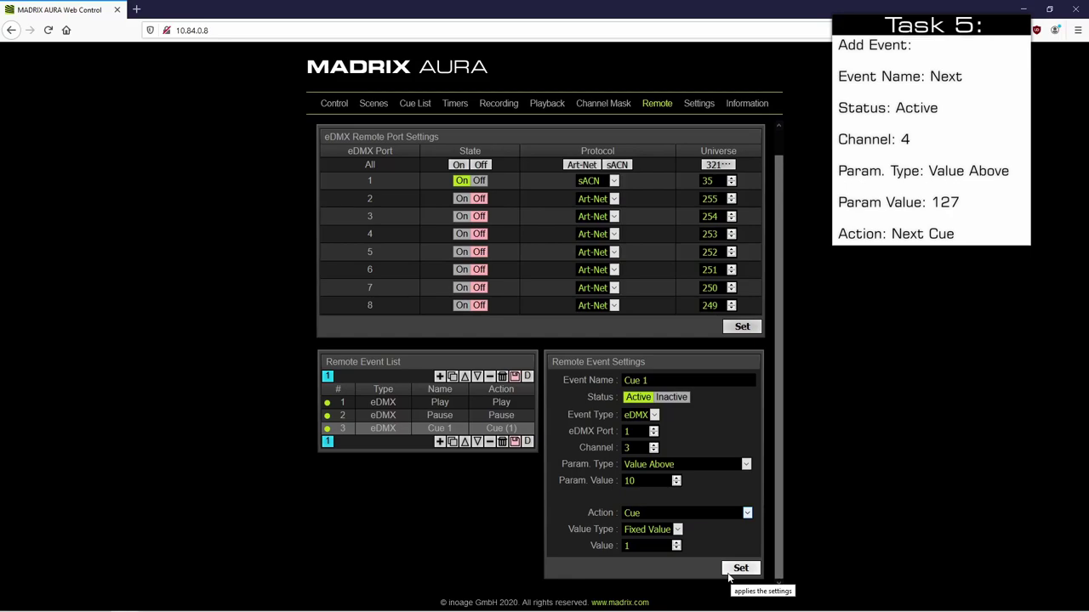
Add an active remote event named 'Next Cue' on channel 4
{"action": "left_click", "coordinate": [438, 441]}
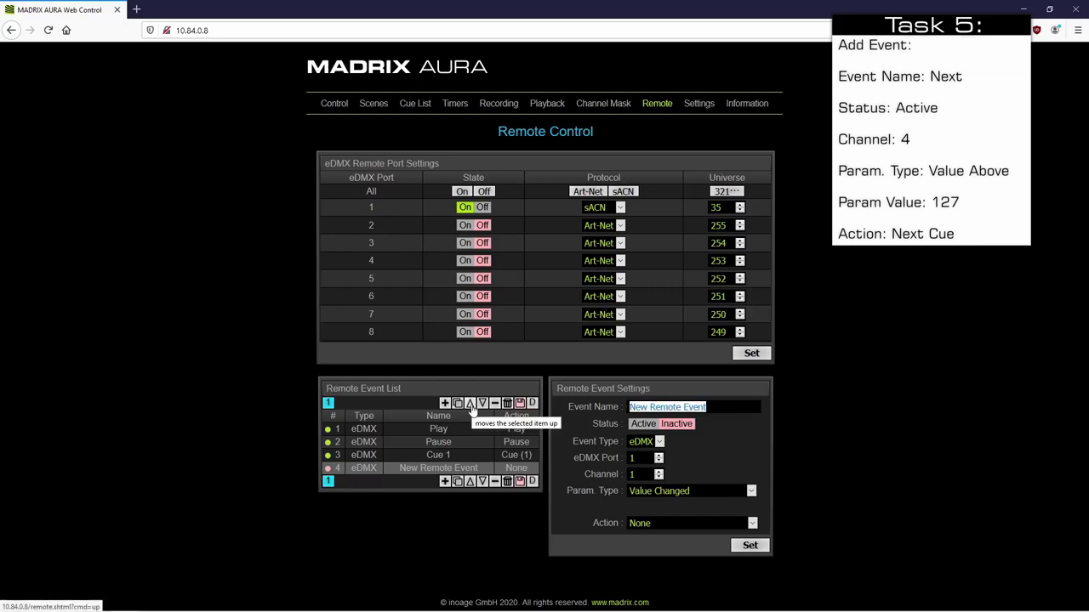
{"action": "type", "text": "Next C"}
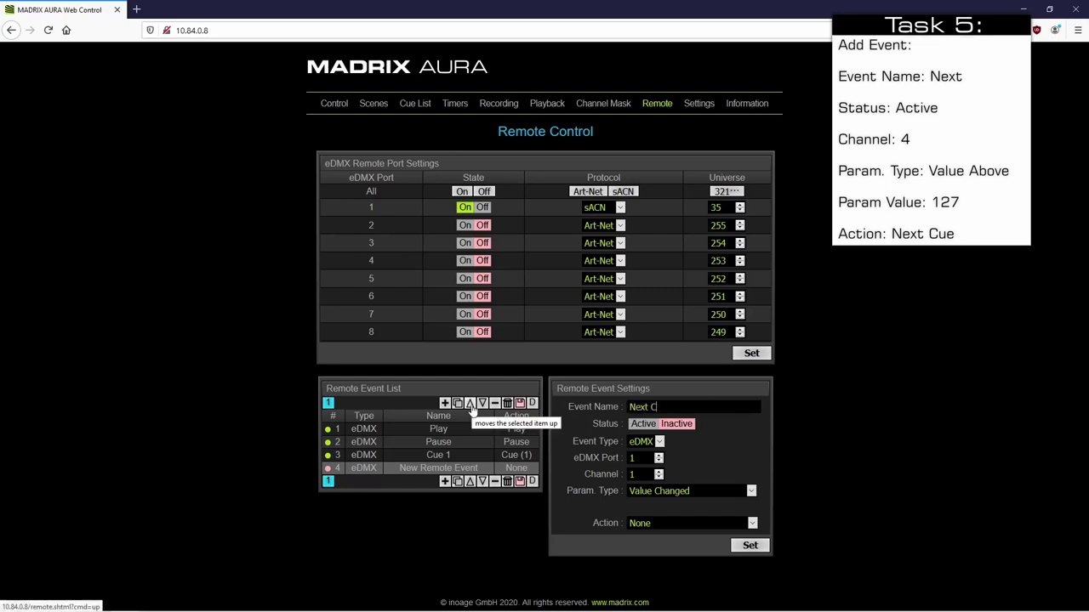
{"action": "type", "text": "ue"}
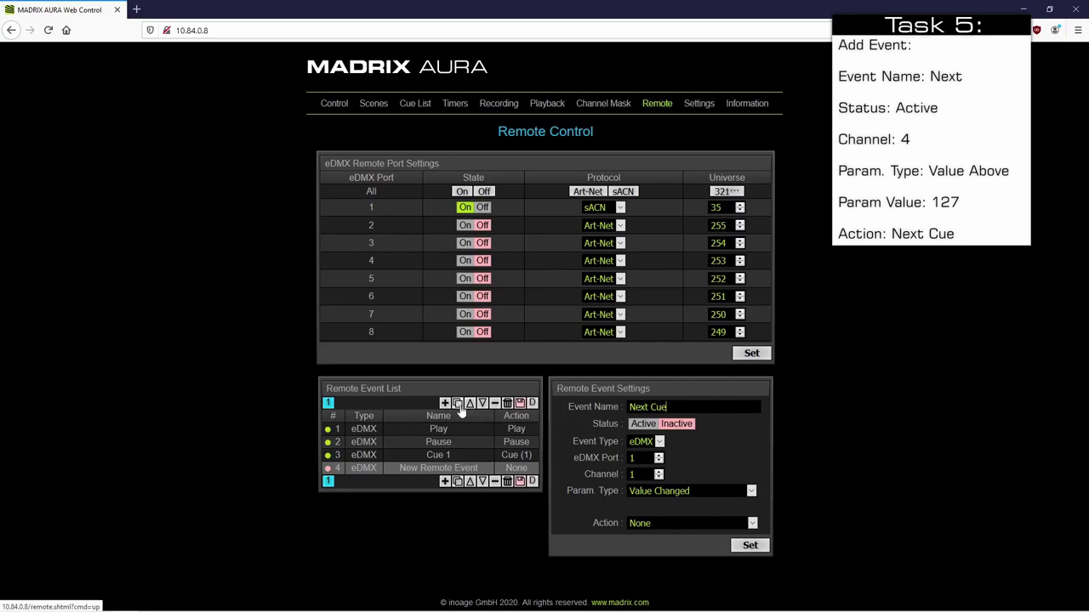
{"action": "left_click", "coordinate": [643, 425]}
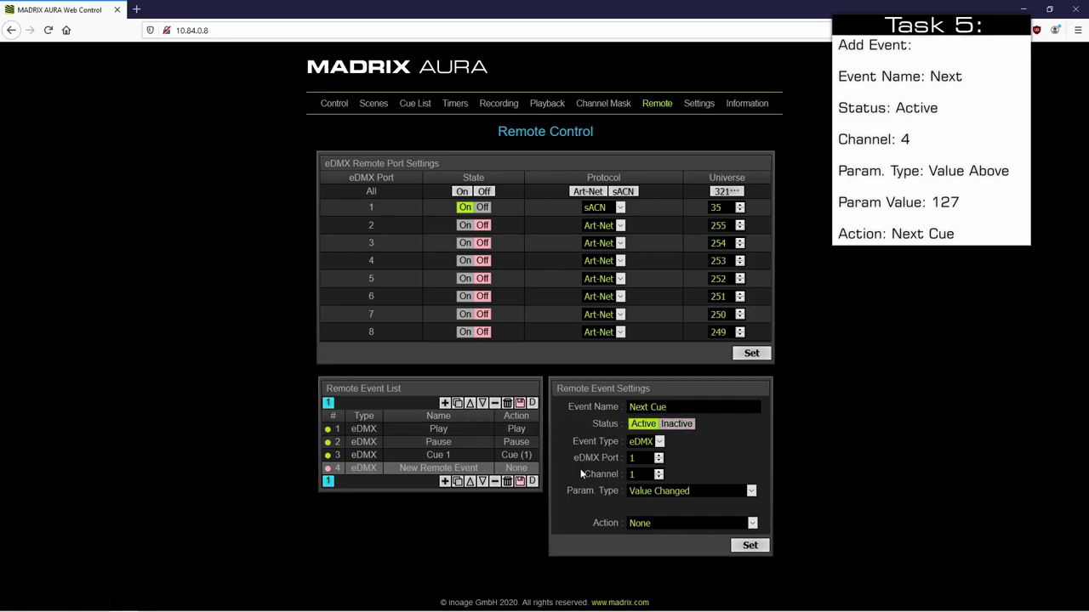
{"action": "double_click", "coordinate": [633, 474]}
{"action": "type", "text": "4"}
Trigger the Next Cue event on Value Above 127 with action Next Cue, and save it
{"action": "left_click", "coordinate": [750, 493]}
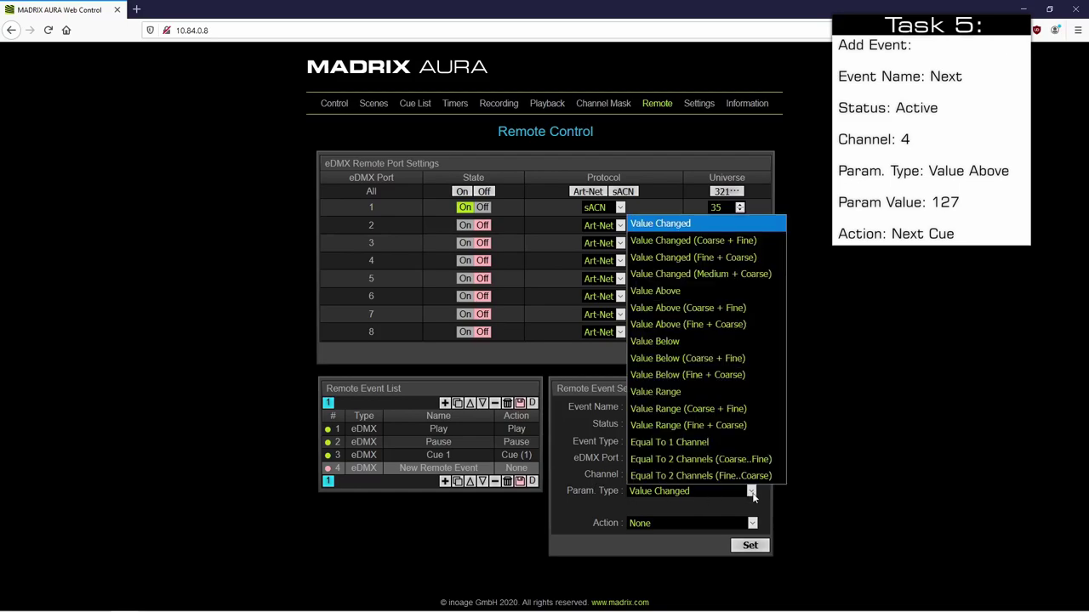
{"action": "left_click", "coordinate": [670, 293]}
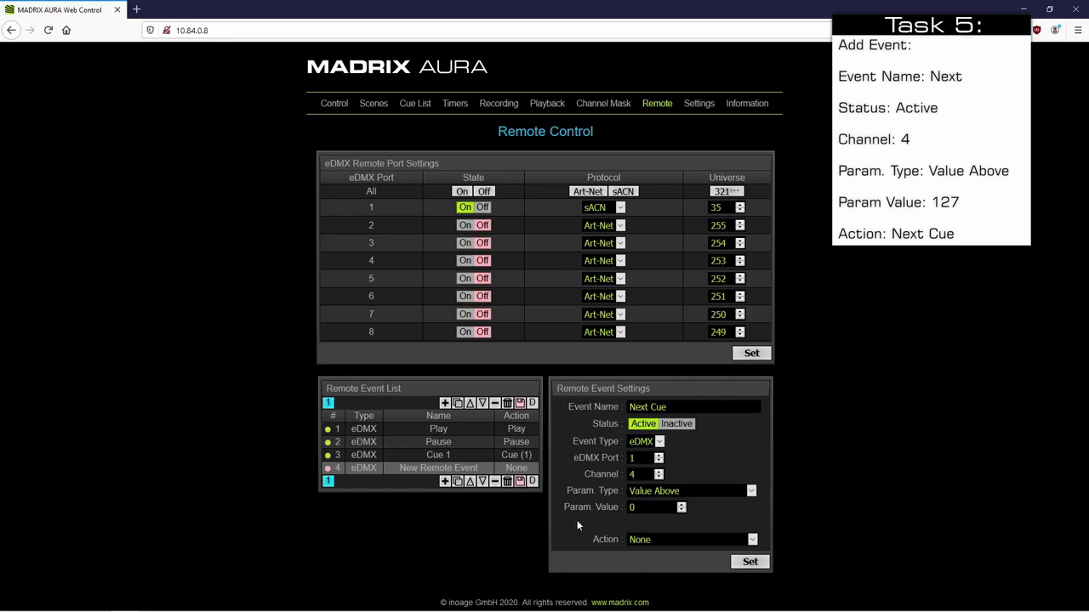
{"action": "double_click", "coordinate": [632, 507]}
{"action": "type", "text": "127"}
{"action": "left_click", "coordinate": [648, 541]}
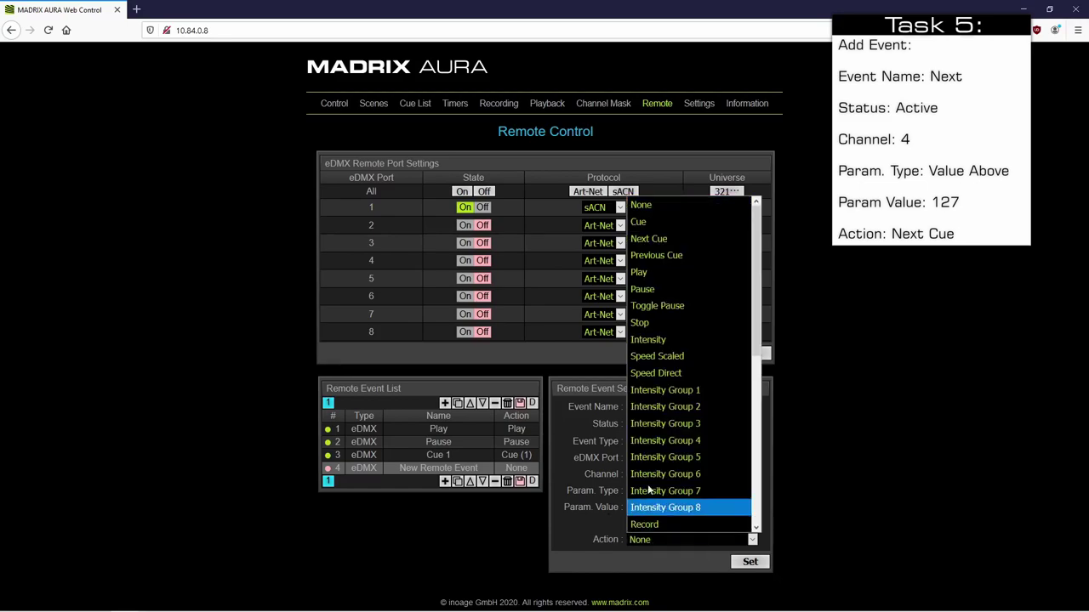
{"action": "left_click", "coordinate": [649, 244]}
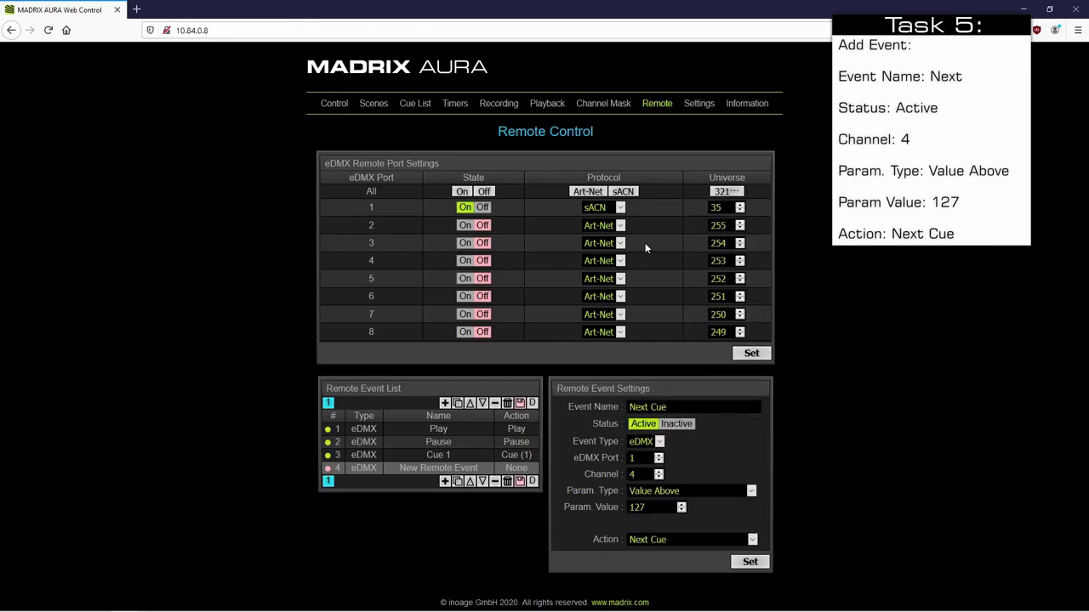
{"action": "left_click", "coordinate": [750, 562]}
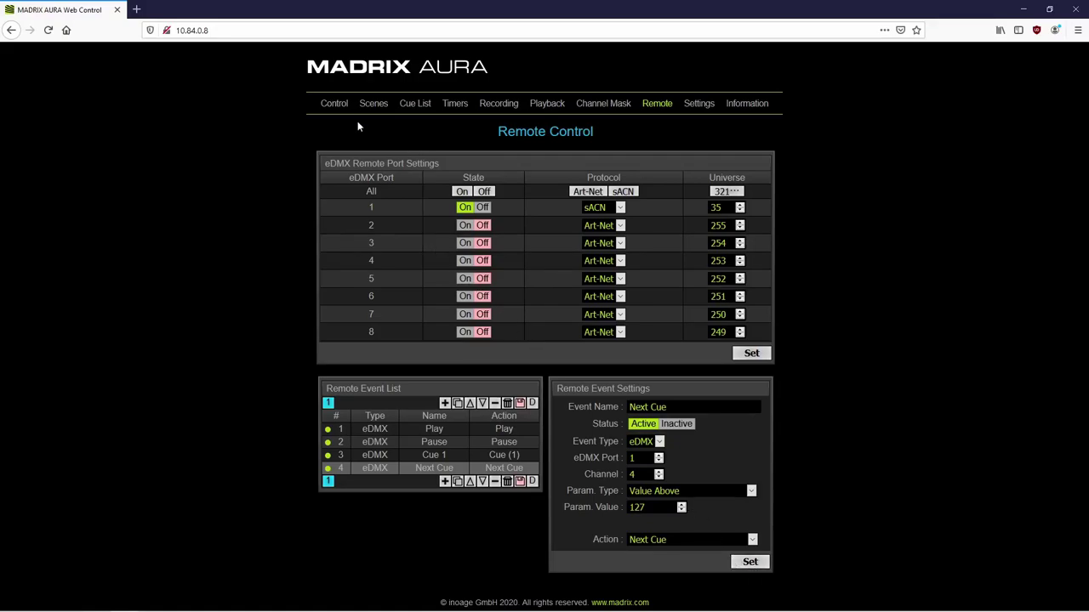
Go to the Live Control page via the Control link in the top navigation
{"action": "left_click", "coordinate": [334, 111]}
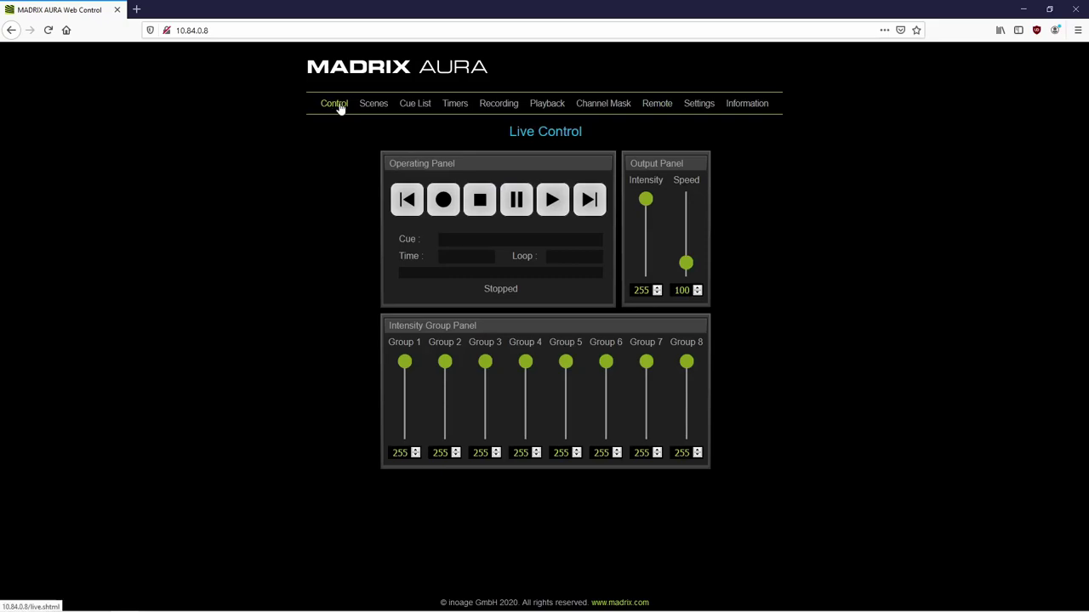